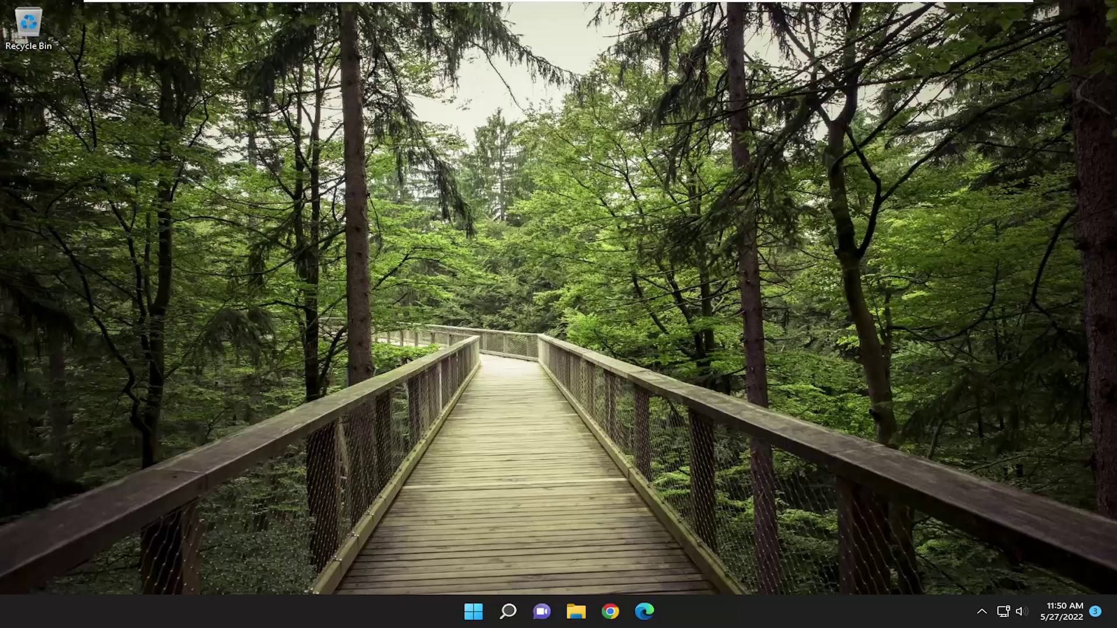
Search for 'screensaver' so Change screen saver appears as the best match.
left_click(518, 615)
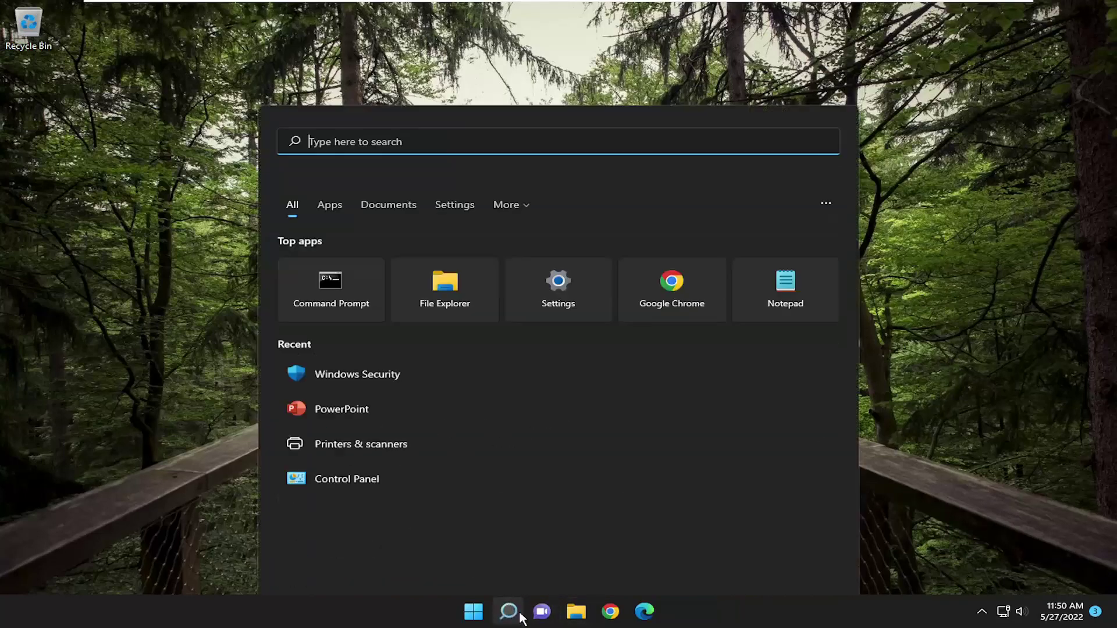
type("screen")
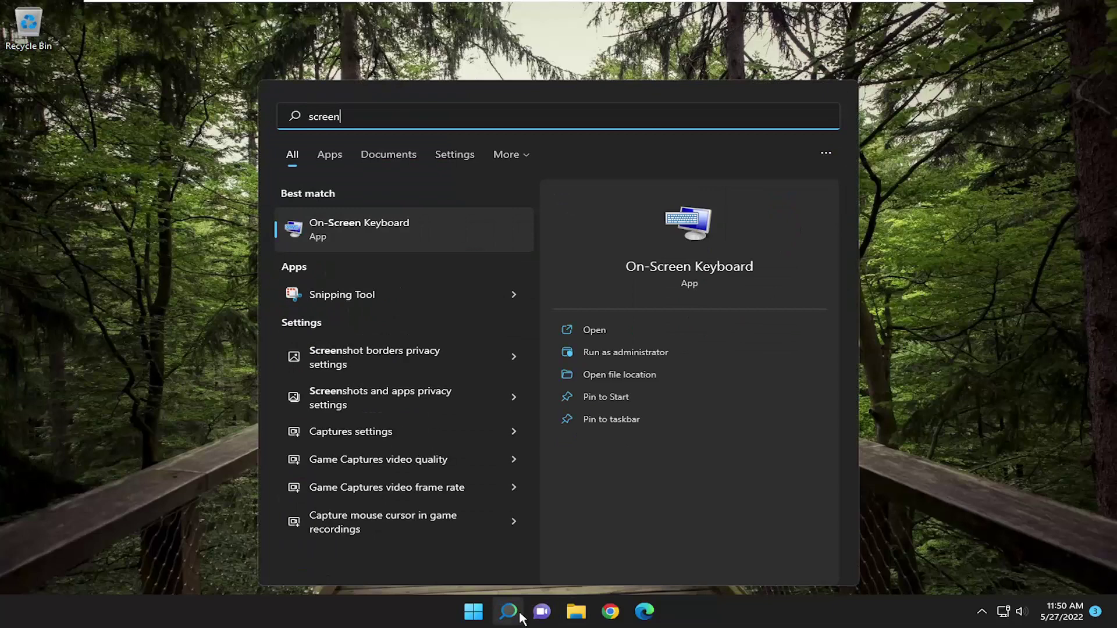
type("saver")
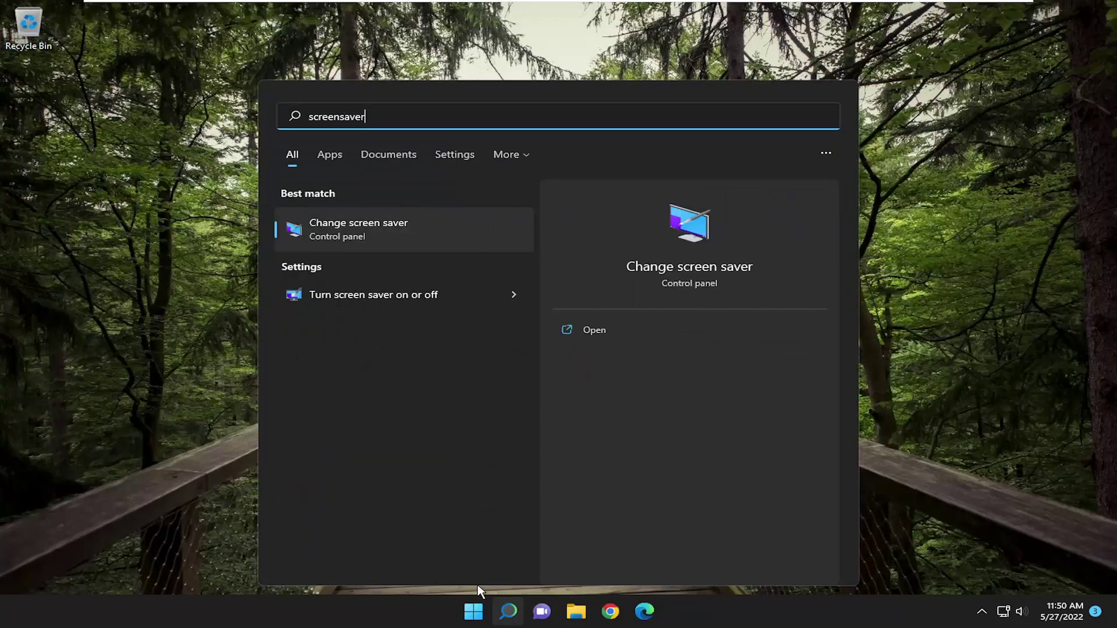
Set the screen saver to (None), apply the change and close Screen Saver Settings.
left_click(356, 229)
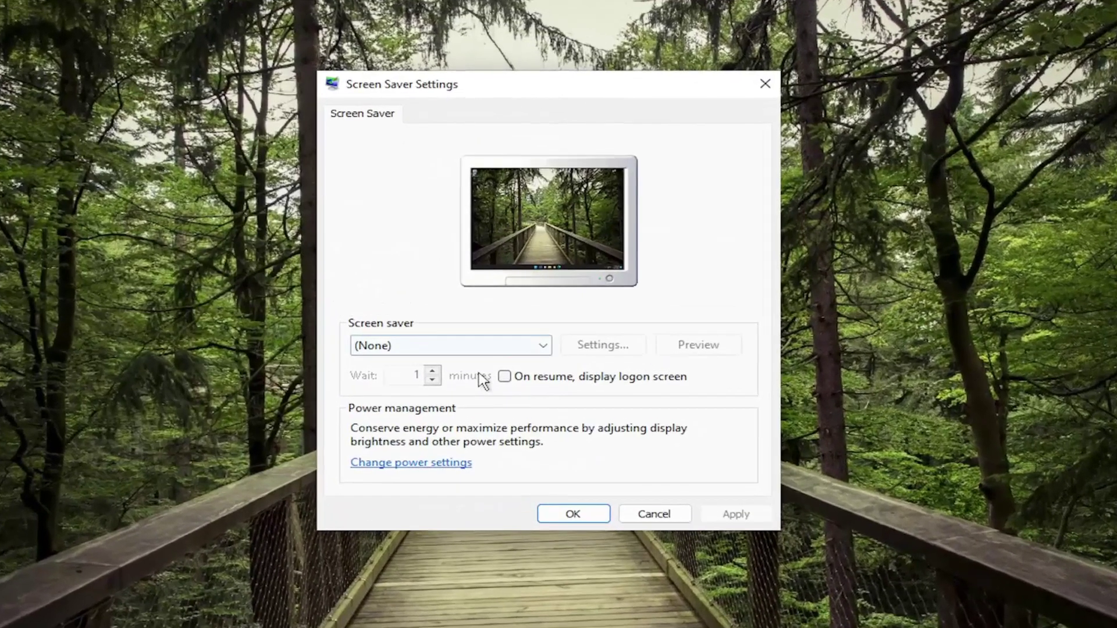
left_click(530, 345)
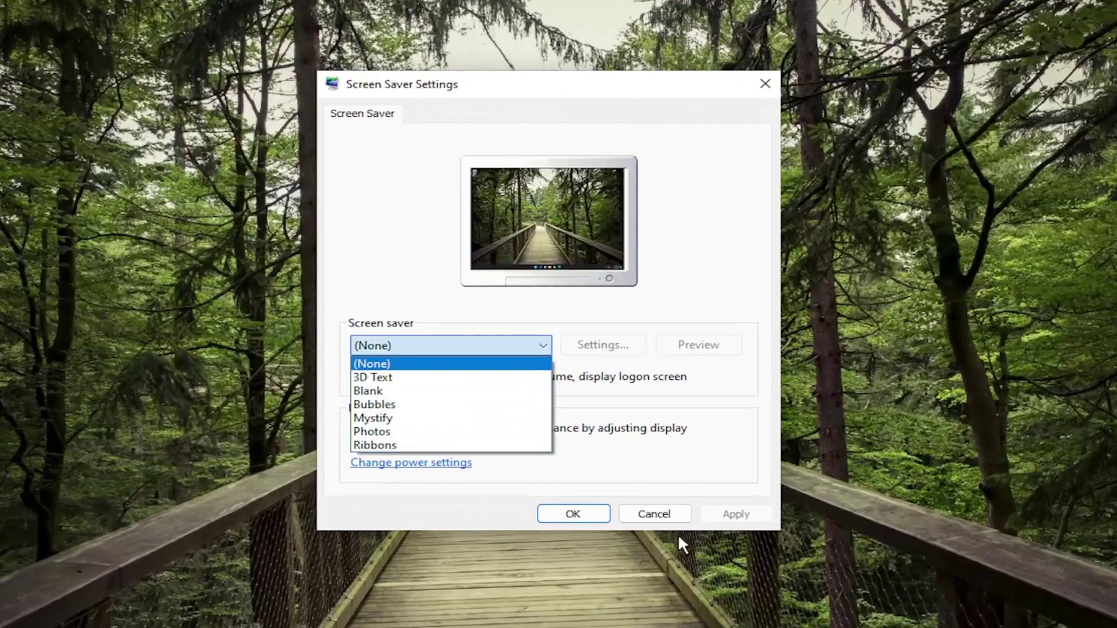
left_click(372, 363)
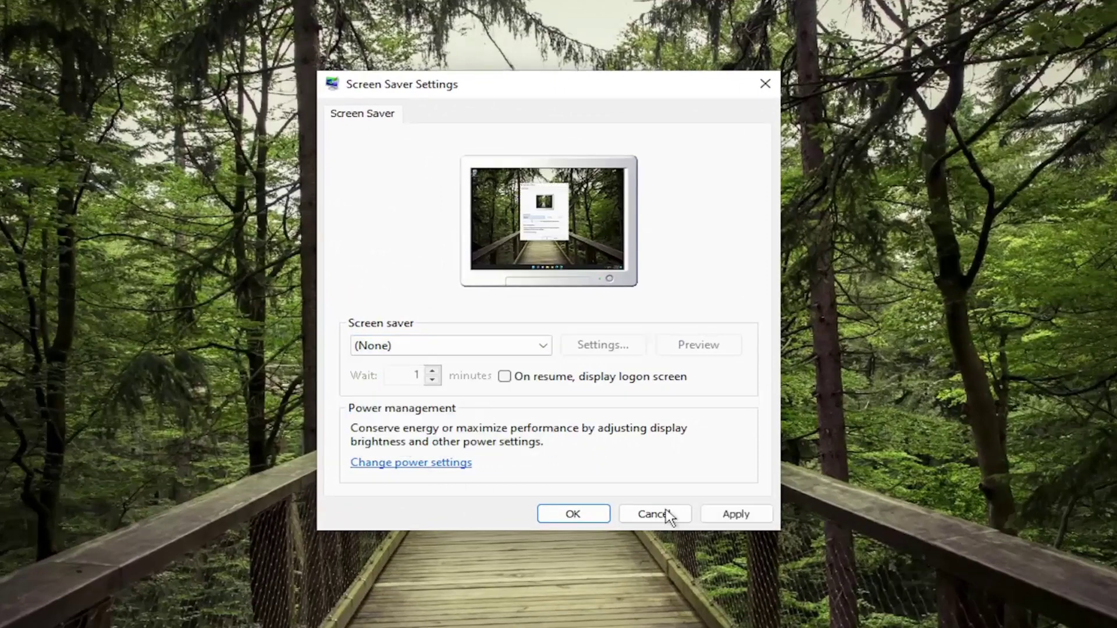
left_click(751, 519)
left_click(586, 514)
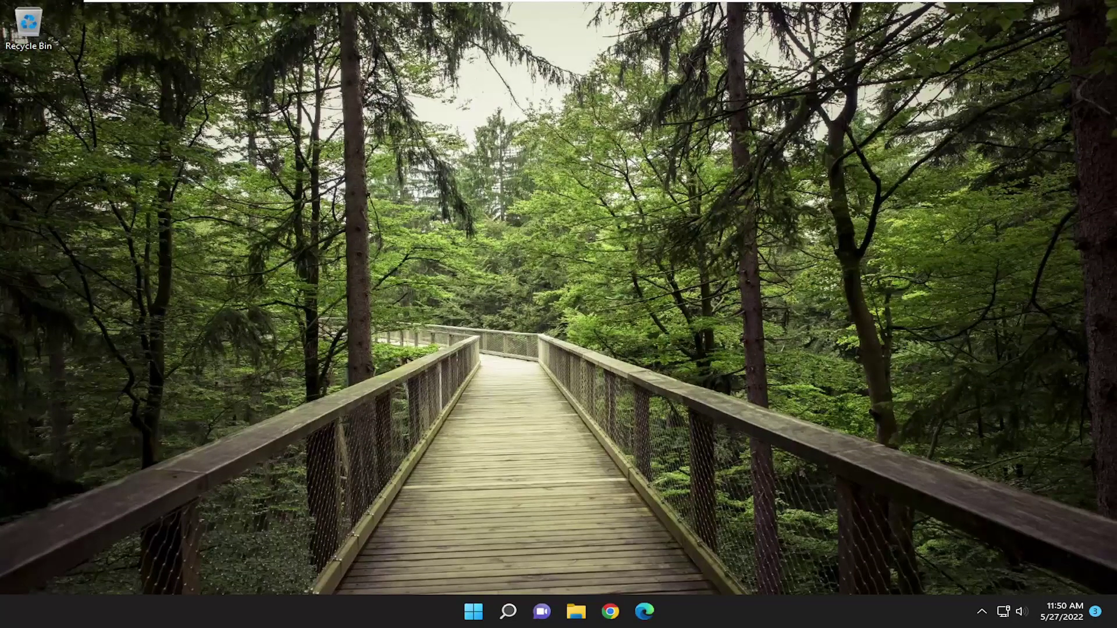
Search for 'system main' to find the System Maintenance troubleshooter.
left_click(508, 611)
type("system m")
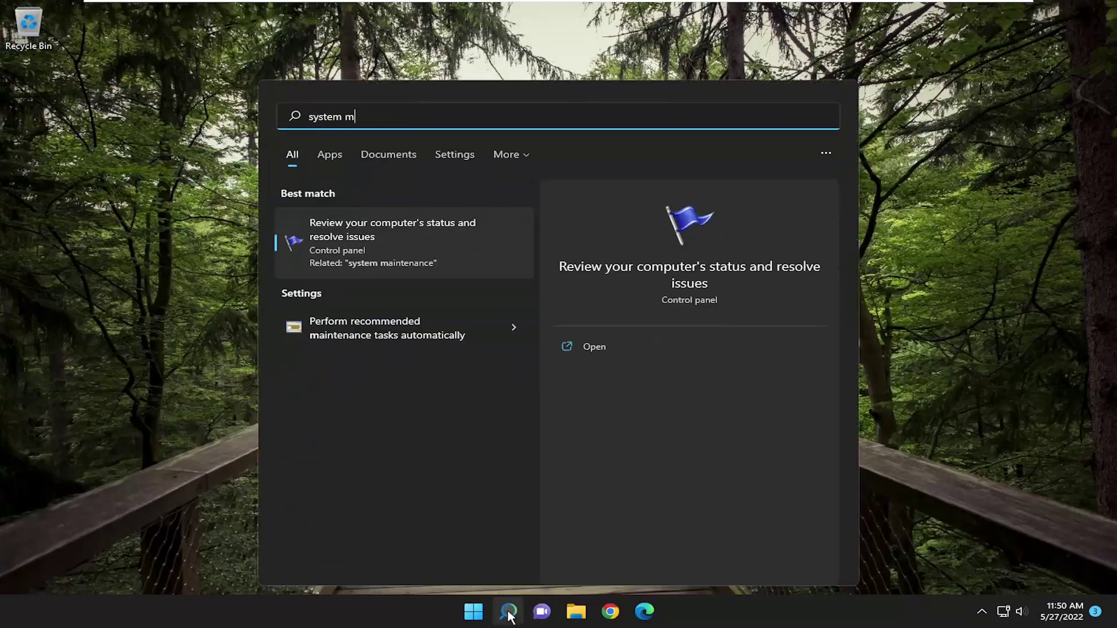
type("ain")
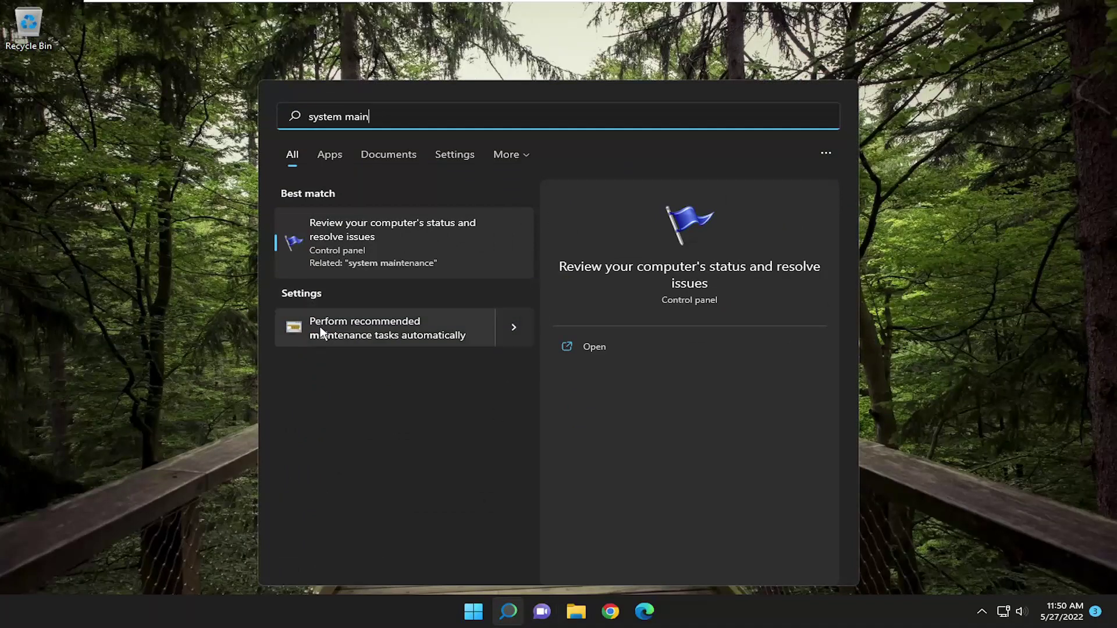
Run the System Maintenance troubleshooter as administrator via Advanced options, then close it.
left_click(415, 336)
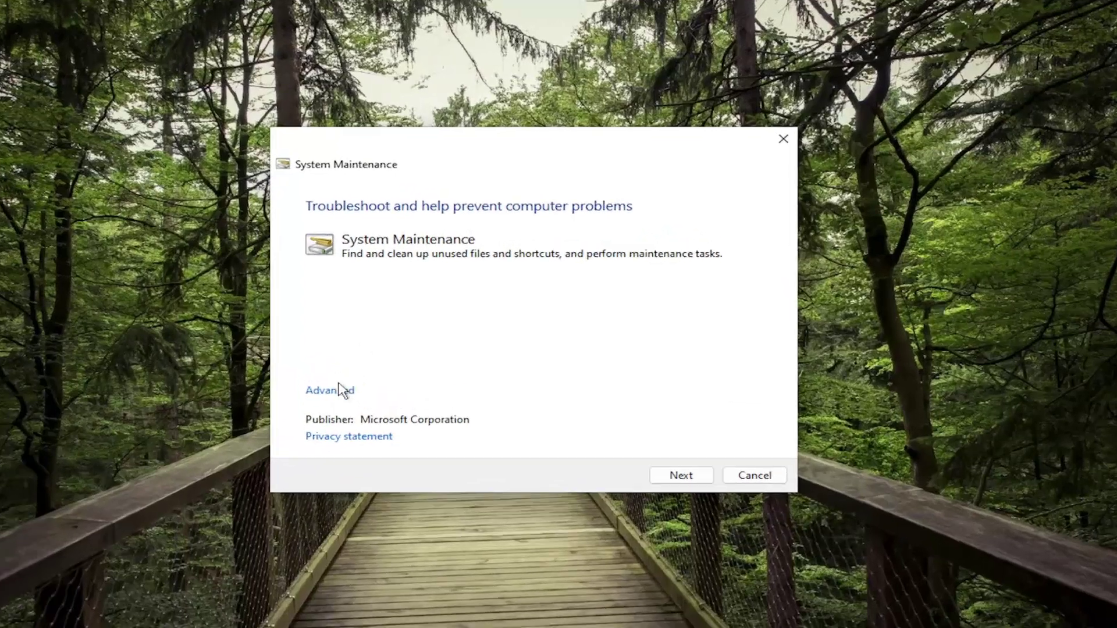
left_click(341, 390)
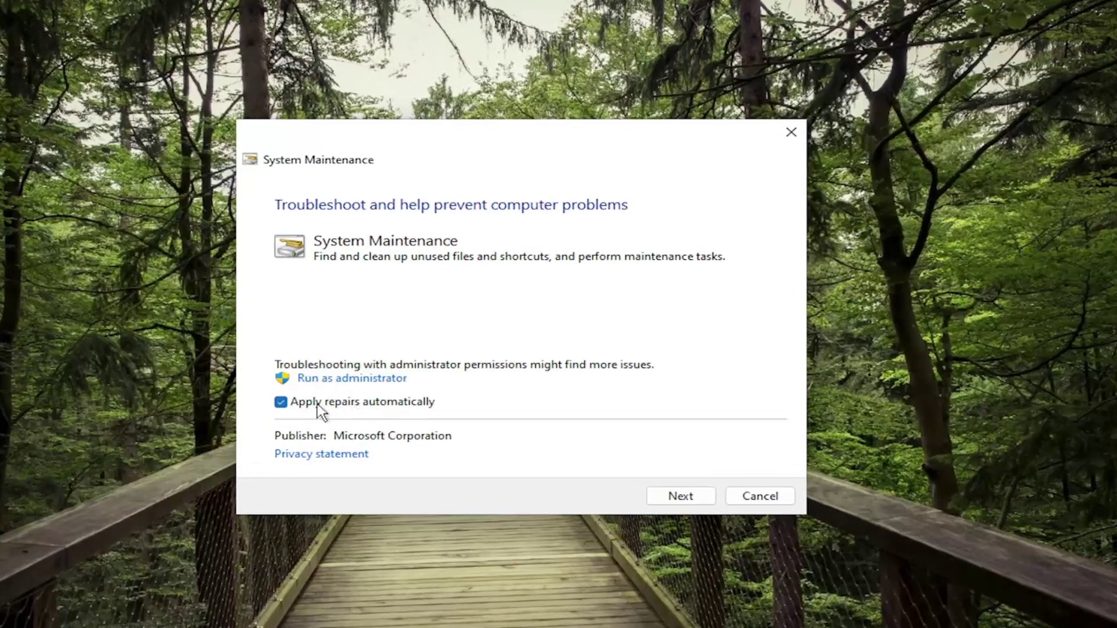
left_click(681, 496)
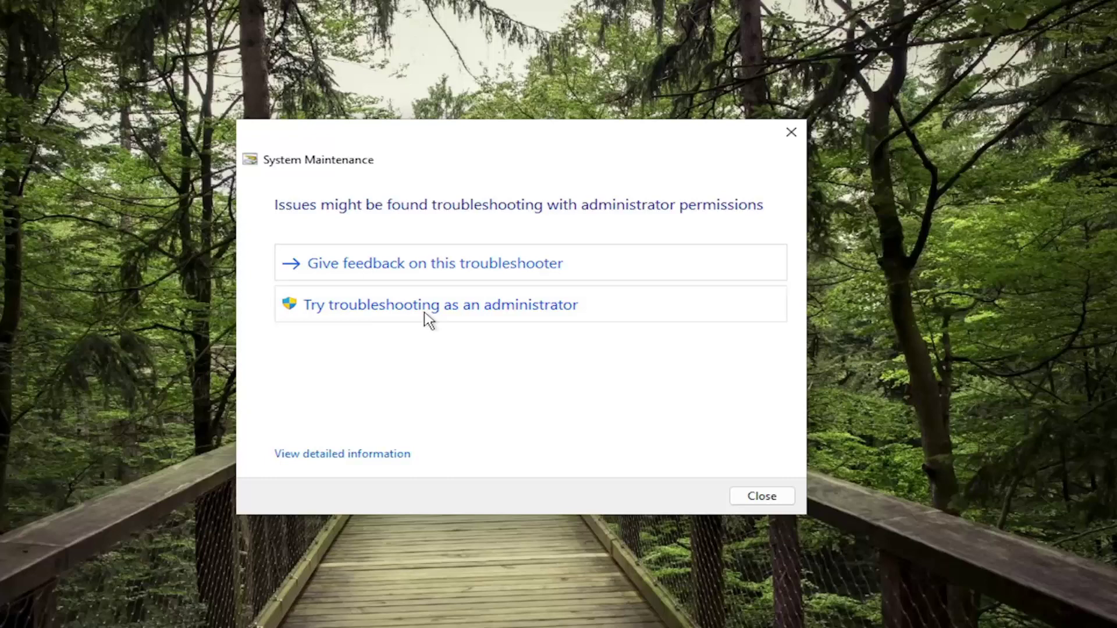
left_click(459, 317)
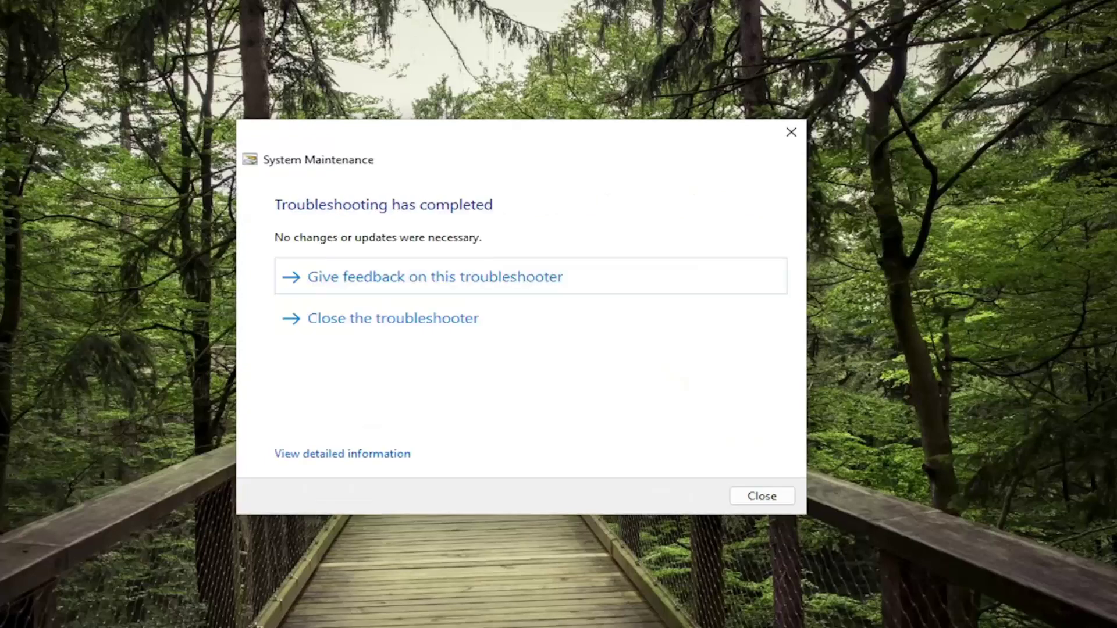
left_click(752, 494)
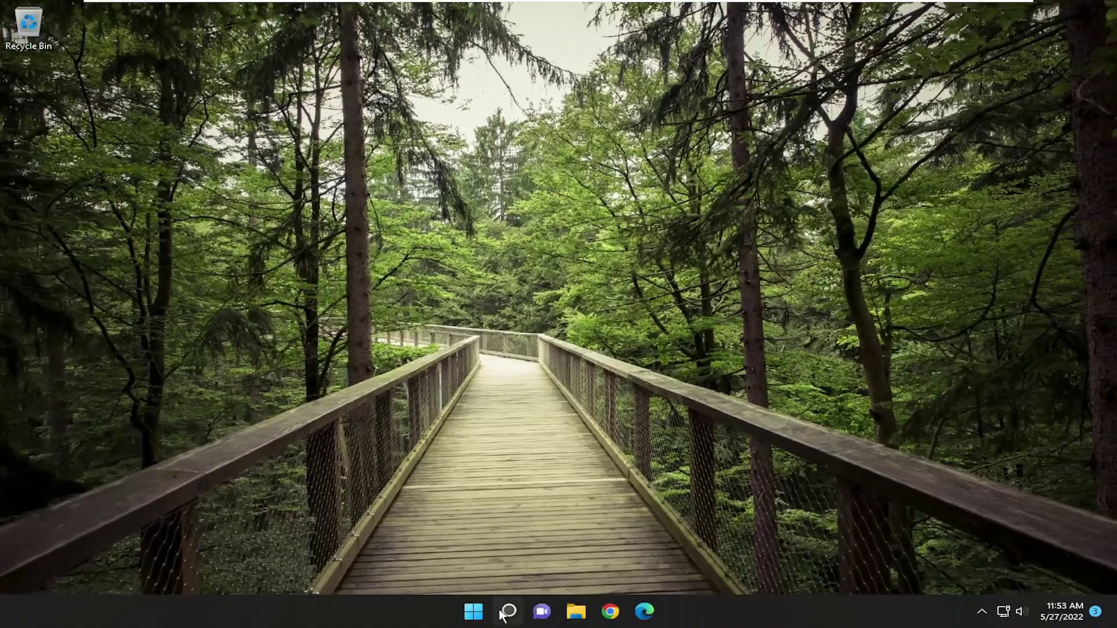
Search 'cmd' and launch Command Prompt with Run as administrator.
left_click(506, 613)
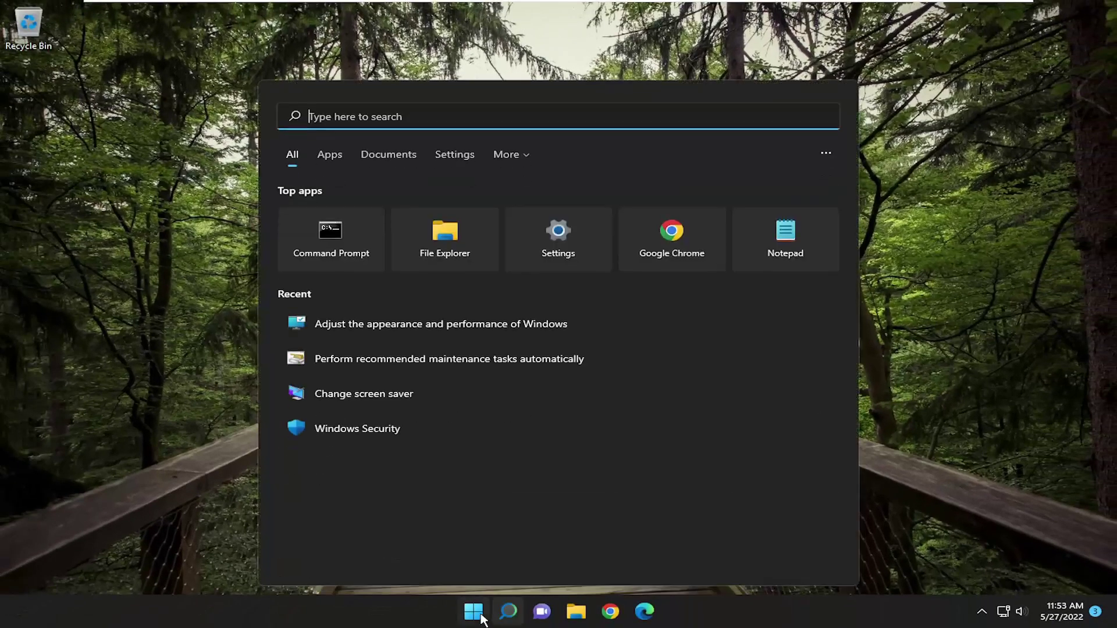
type("cmd")
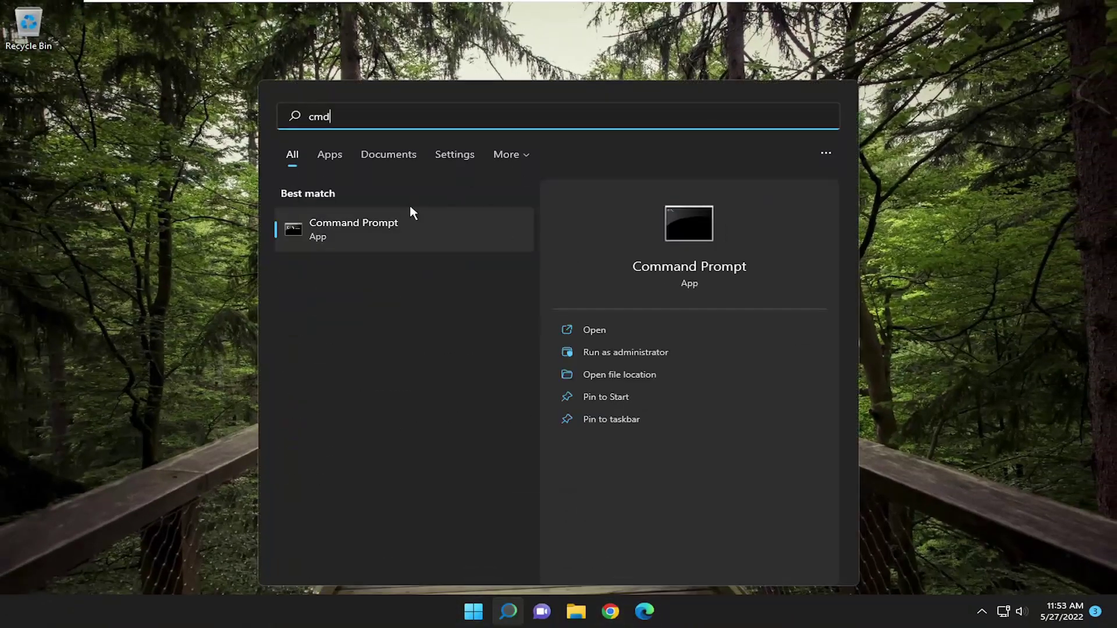
right_click(383, 231)
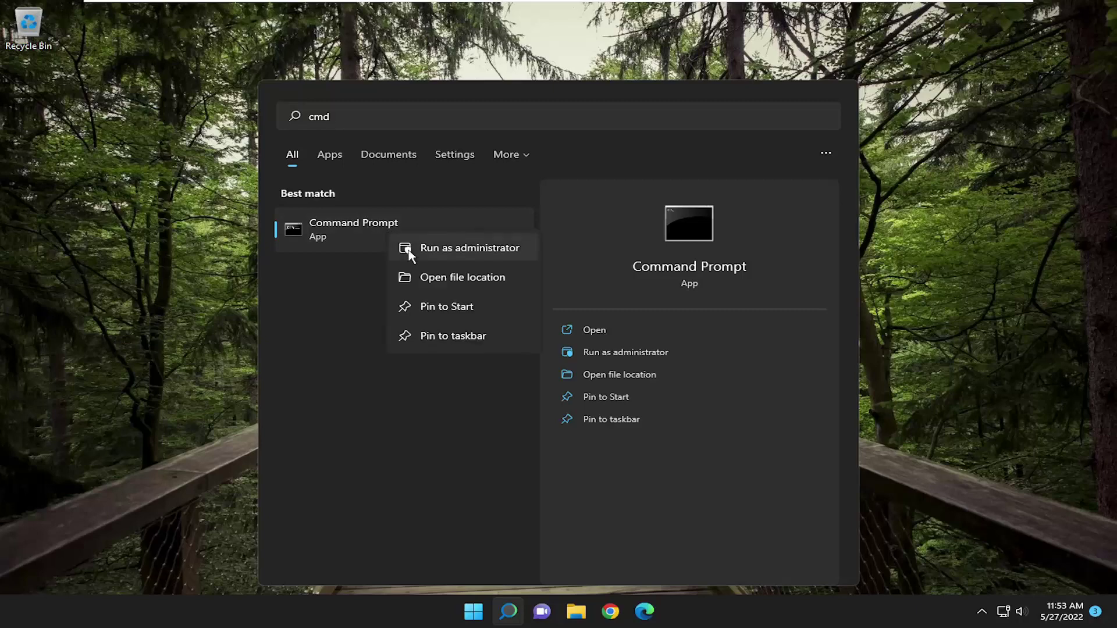
left_click(473, 251)
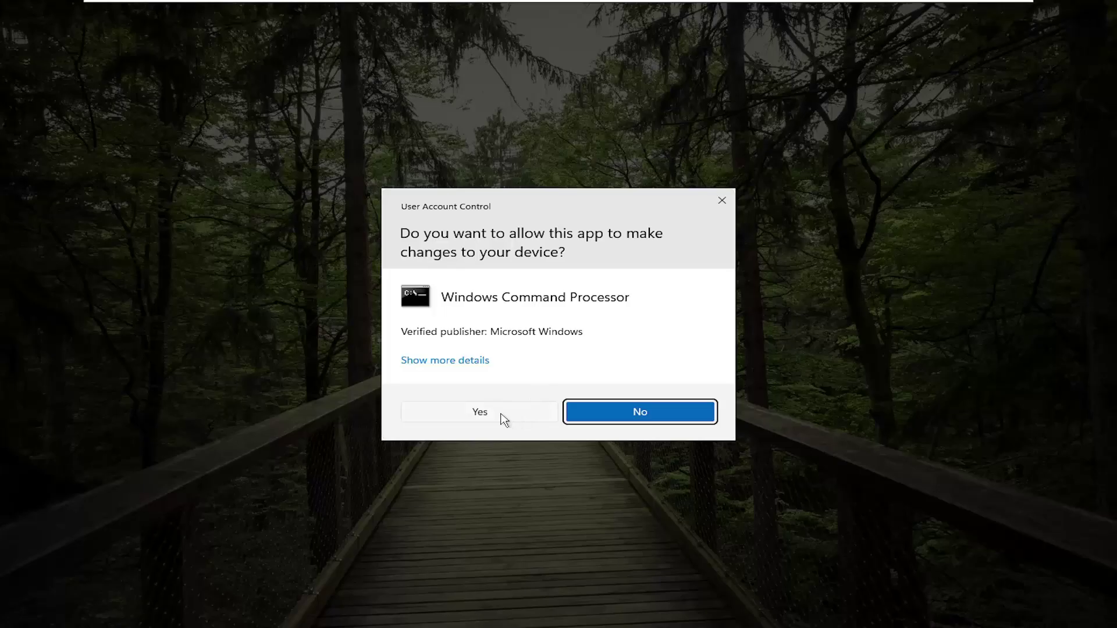
Approve the UAC prompt and centre the administrator Command Prompt window.
left_click(498, 419)
left_click_drag(488, 107, 587, 128)
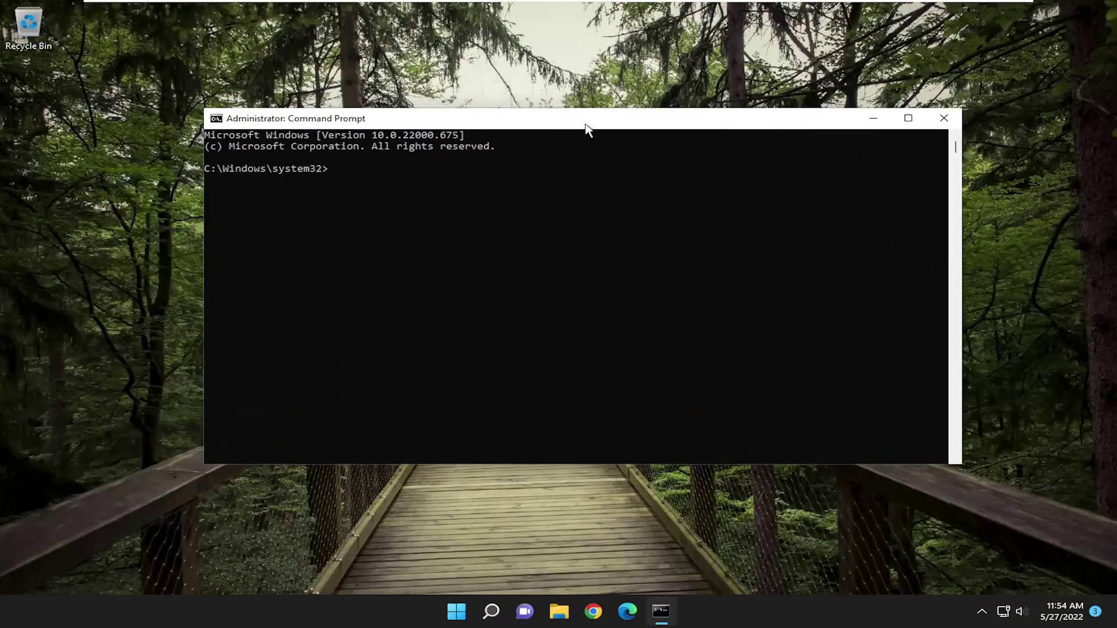
type("sfc")
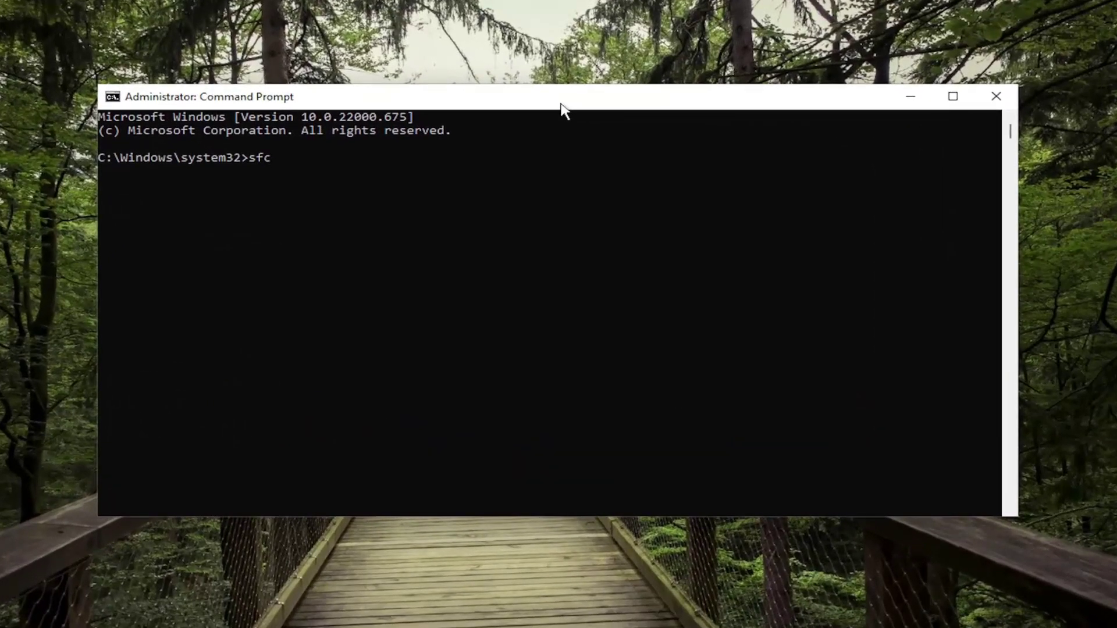
type(" /scan")
type("now")
Run sfc /scannow and let the scan reach 100% with no integrity violations.
key("Return")
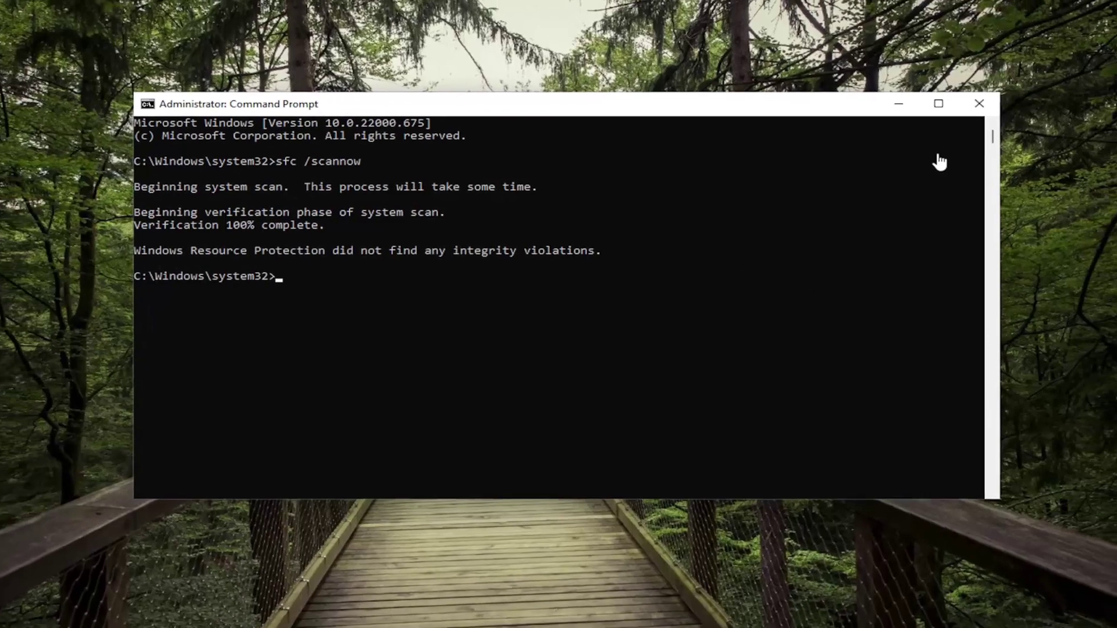
Close Command Prompt and right-click Start to reach the power options for Restart.
left_click(943, 112)
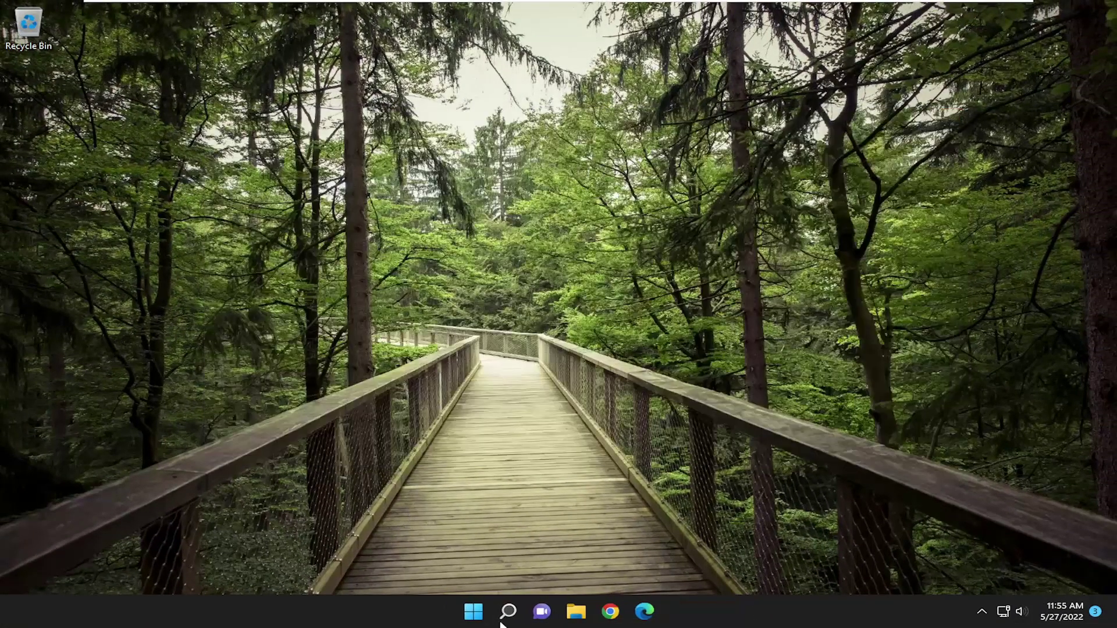
right_click(473, 611)
mouse_move(460, 556)
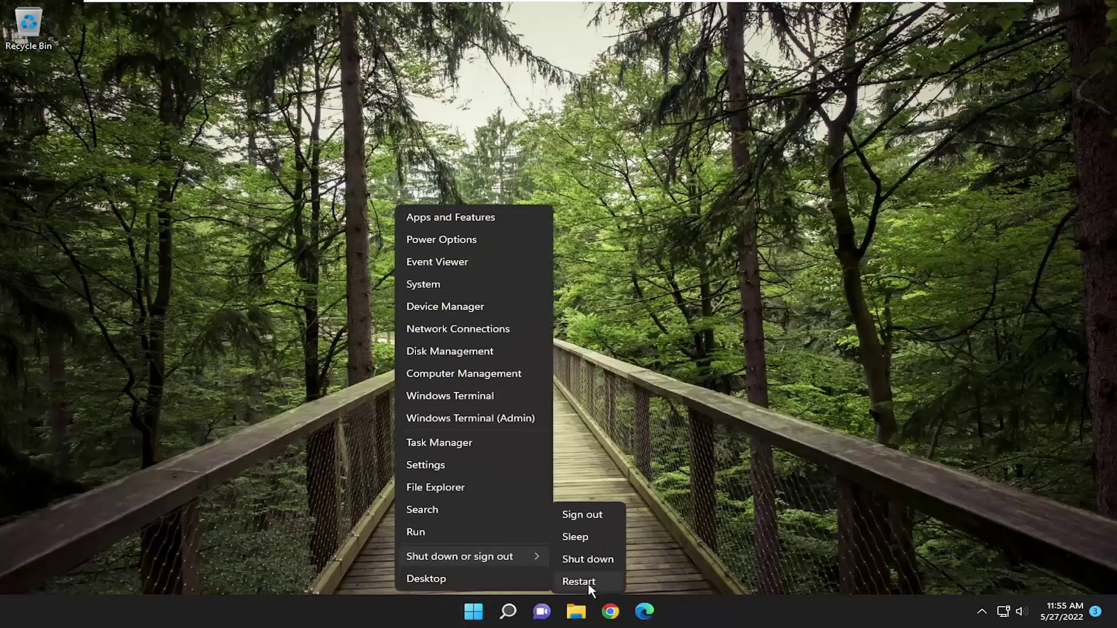